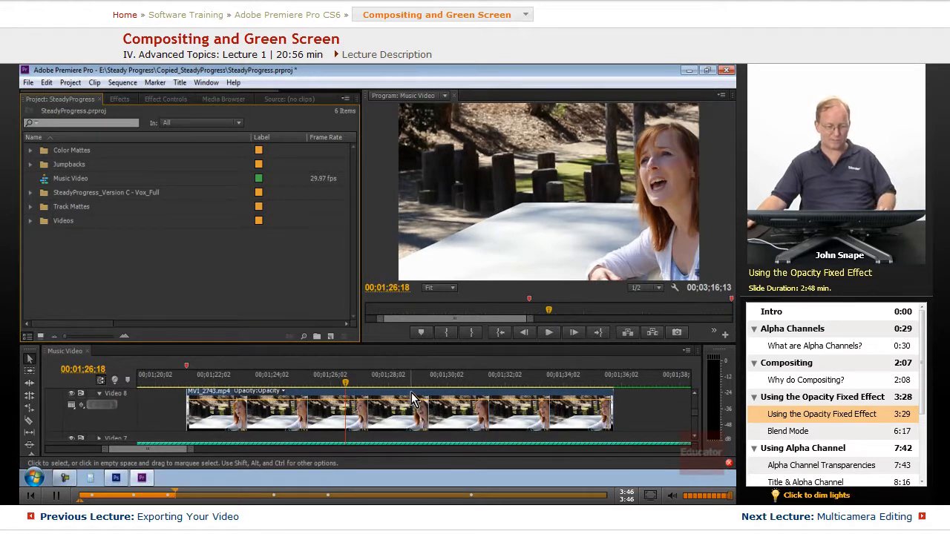
- Fit the whole Music Video sequence in an enlarged timeline and place the playhead at 00;00;35;15 over the MVI_2751 clip
left_click(64, 352)
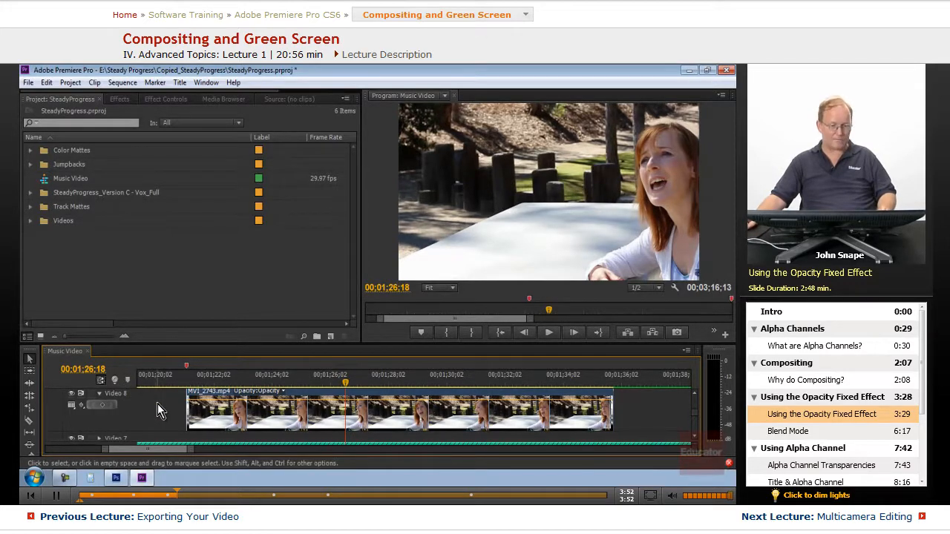
key("grave")
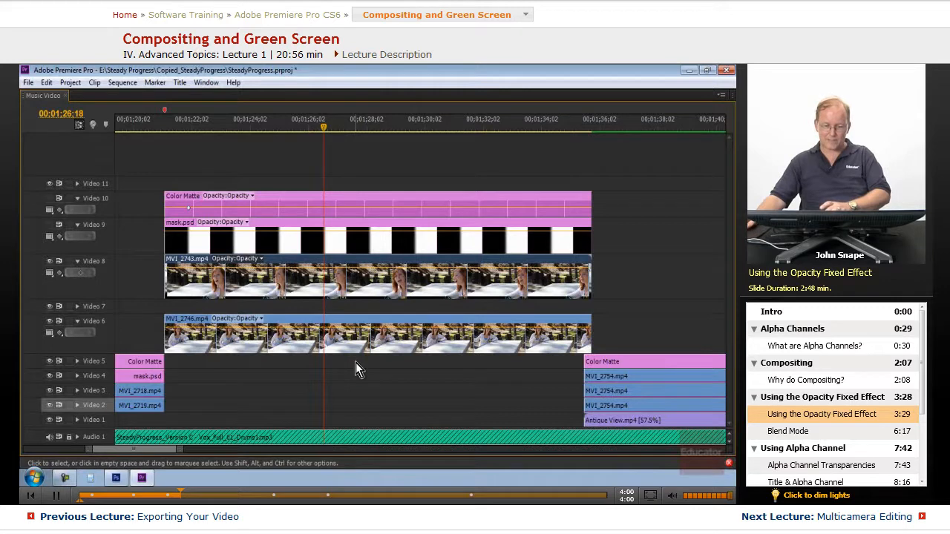
key("backslash")
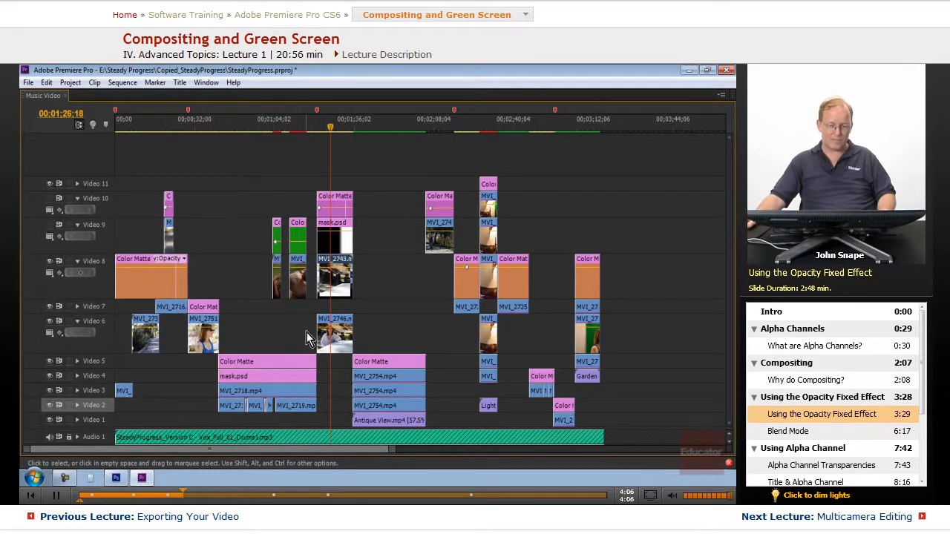
left_click(204, 121)
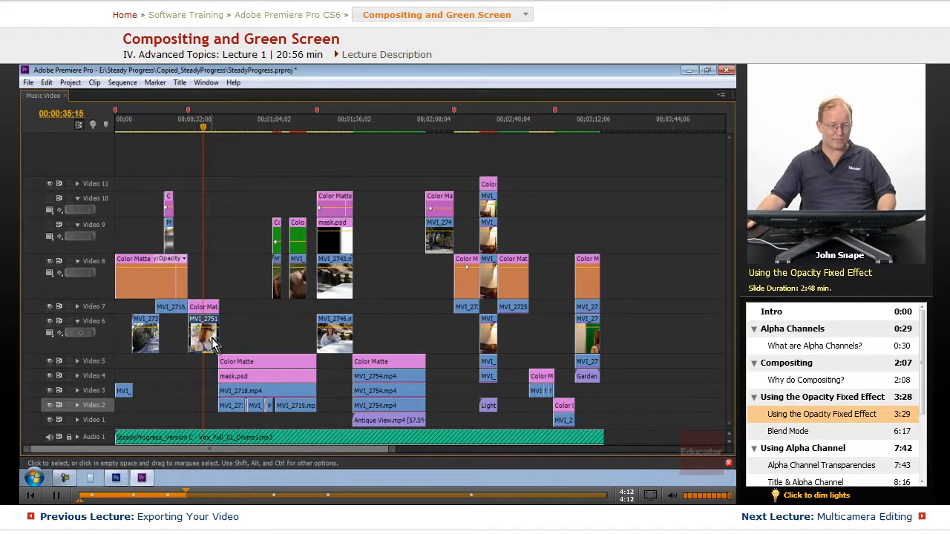
- Restore the panel layout, expand the MVI_2751 clip's Opacity effect and turn off its opacity keyframing
key("grave")
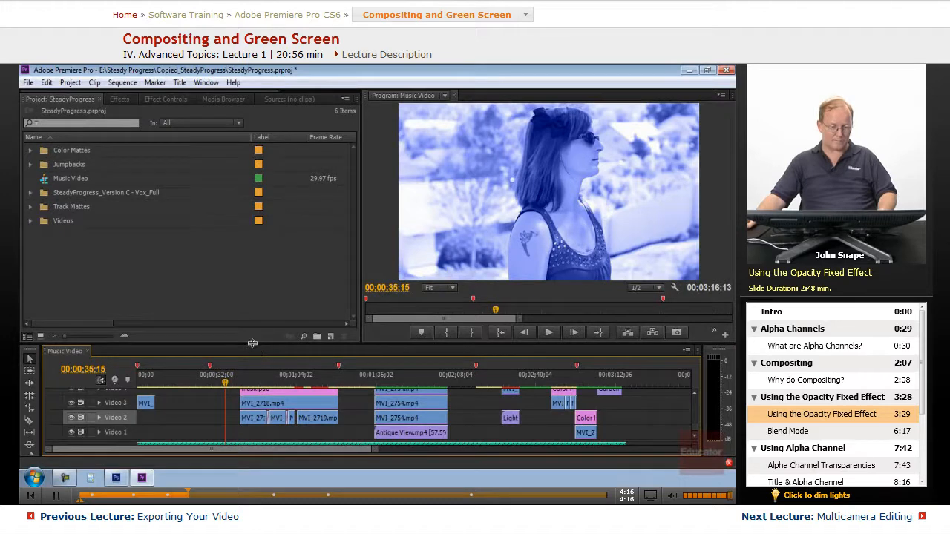
left_click_drag(254, 343, 262, 286)
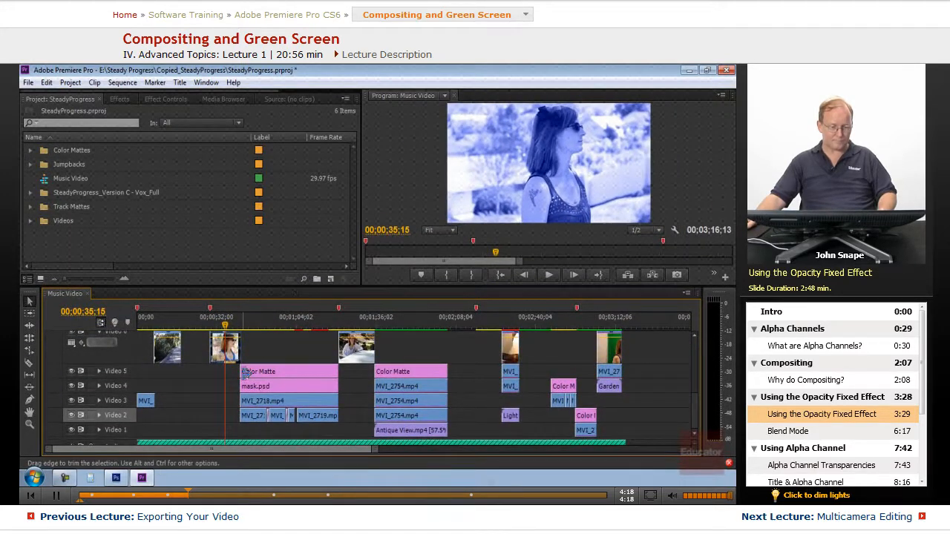
scroll(247, 371, "up", 4)
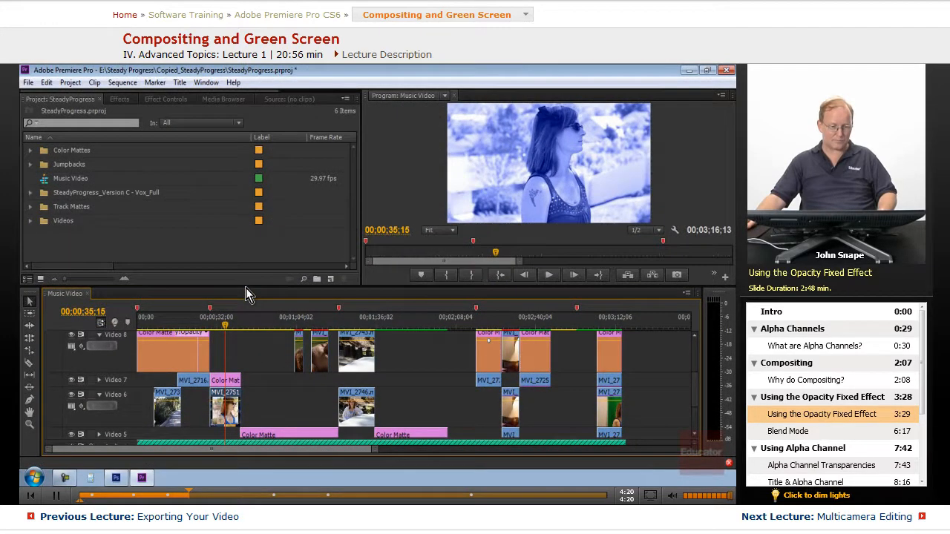
left_click_drag(249, 288, 253, 336)
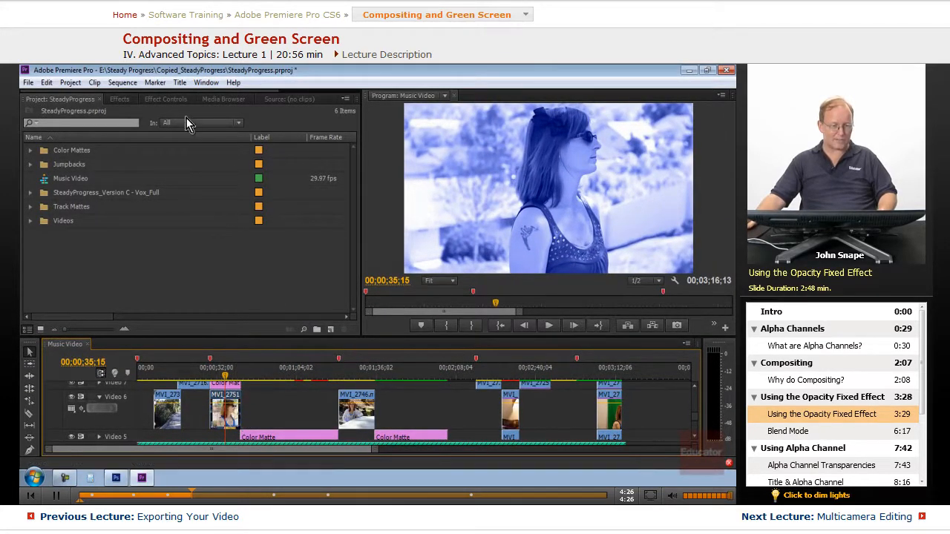
left_click(163, 100)
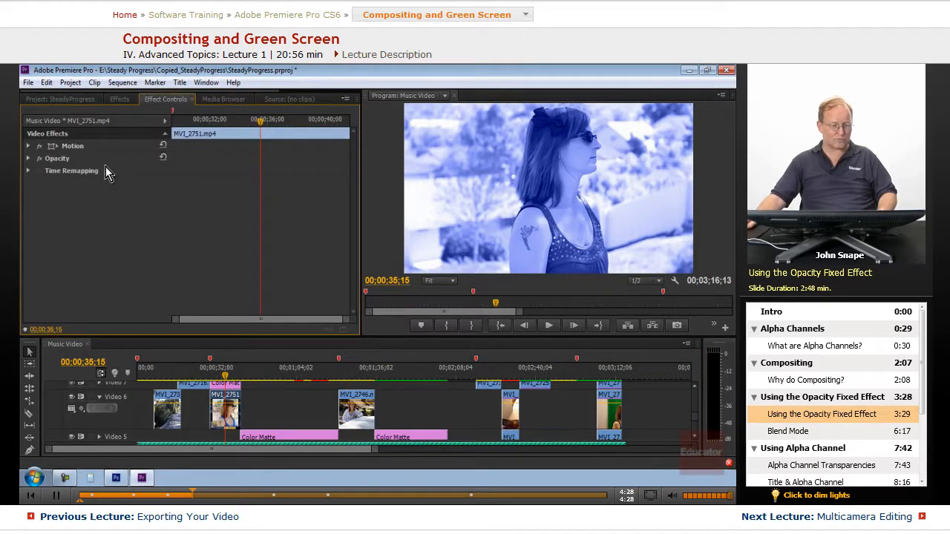
left_click(29, 158)
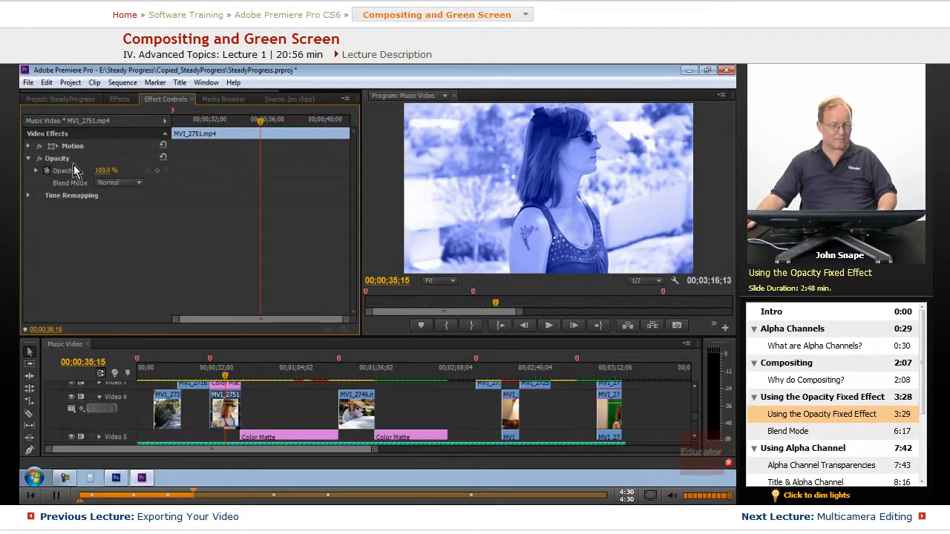
left_click(35, 171)
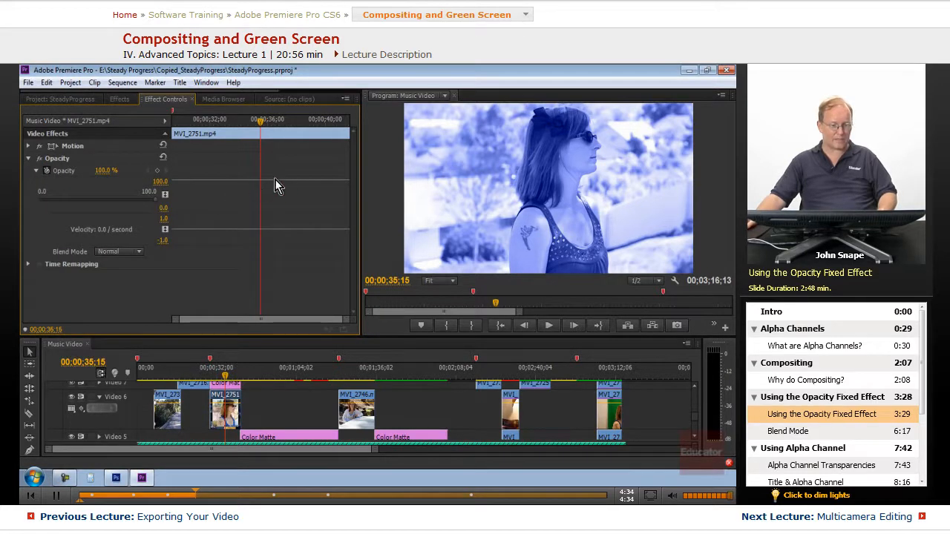
left_click(36, 171)
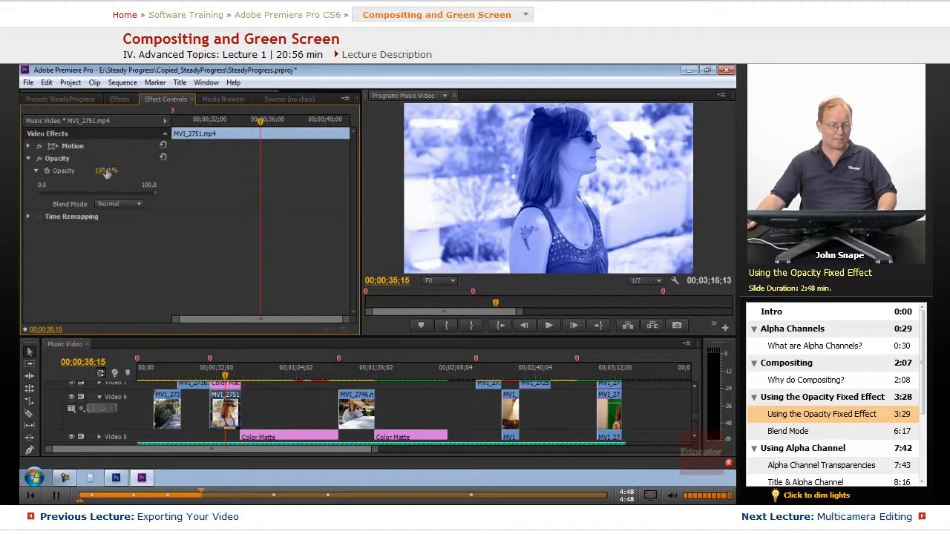
- Lower the MVI_2751 clip's opacity to about 28.4% and check the tracks around it in the timeline
left_click_drag(93, 172, 133, 194)
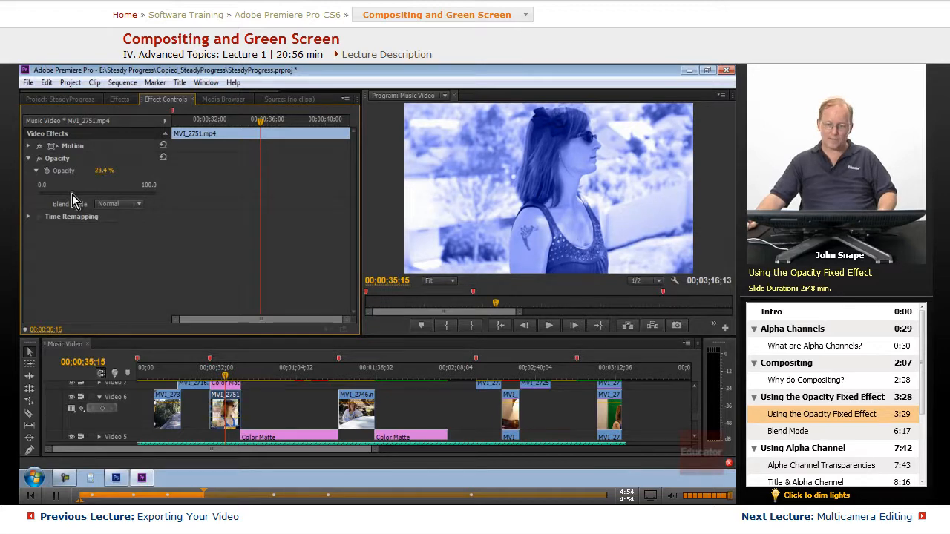
scroll(281, 404, "down", 5)
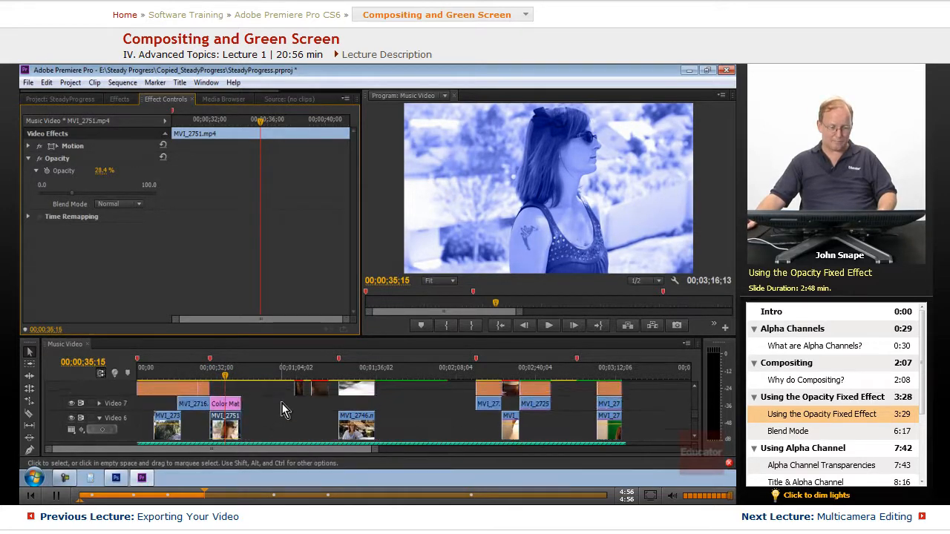
scroll(266, 395, "up", 5)
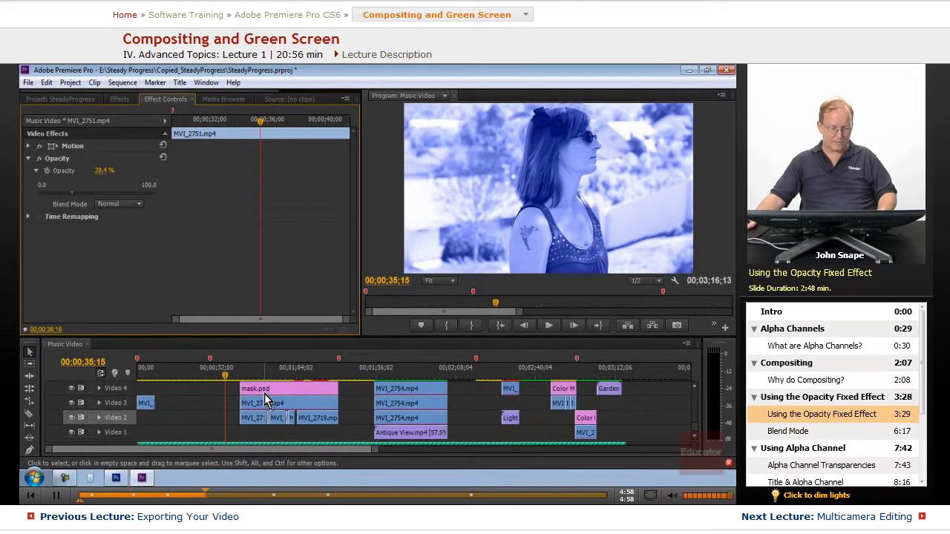
scroll(257, 395, "down", 3)
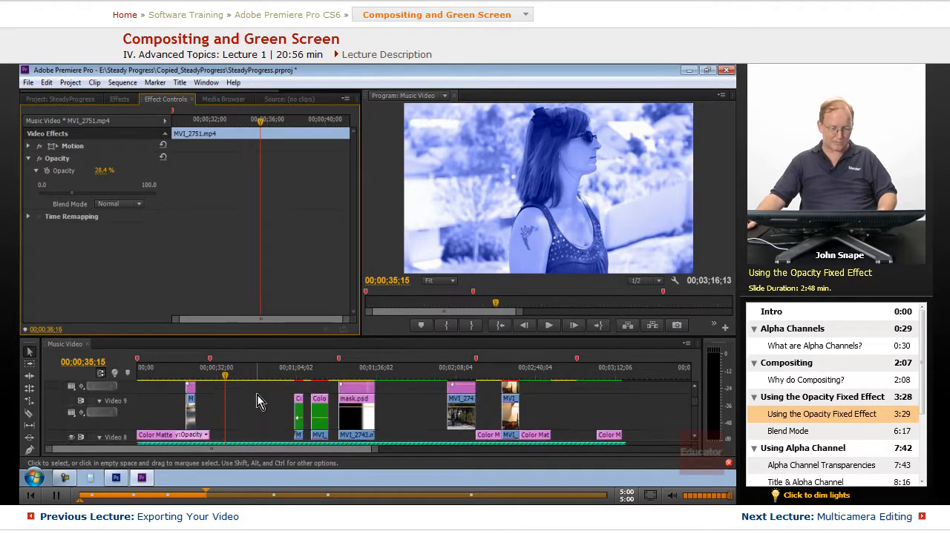
scroll(254, 394, "up", 3)
scroll(252, 393, "down", 3)
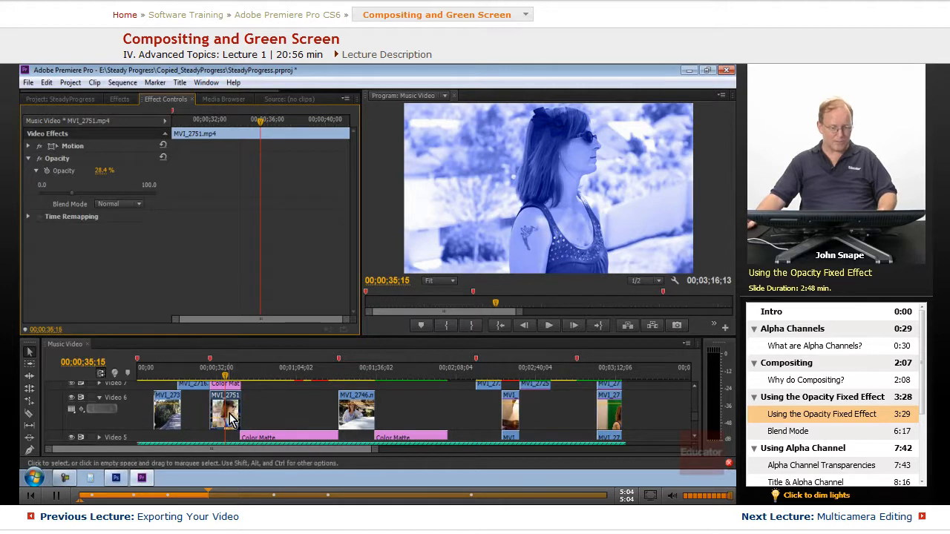
- Move the playhead to 00;00;37;03 and lower the MVI_2751 clip's opacity to about 0.5%
left_click_drag(72, 197, 45, 195)
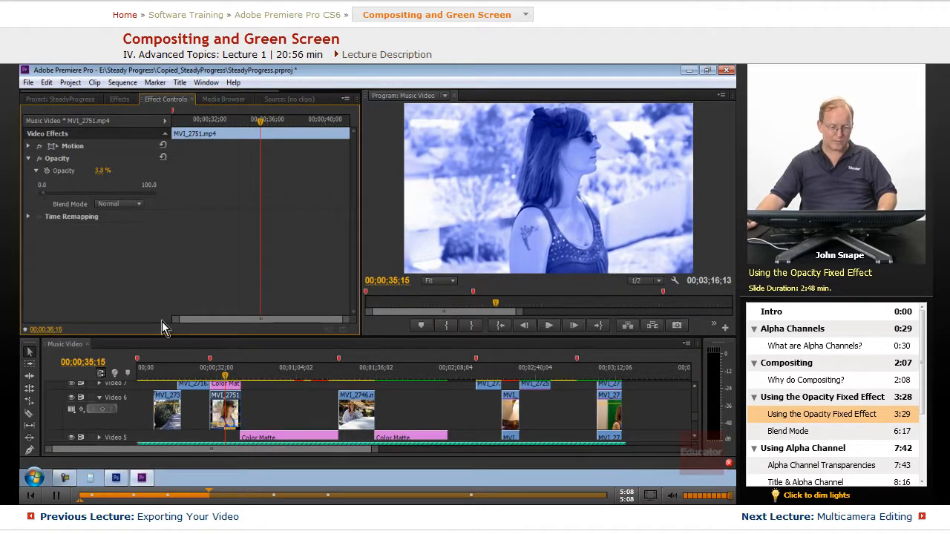
left_click_drag(222, 373, 230, 376)
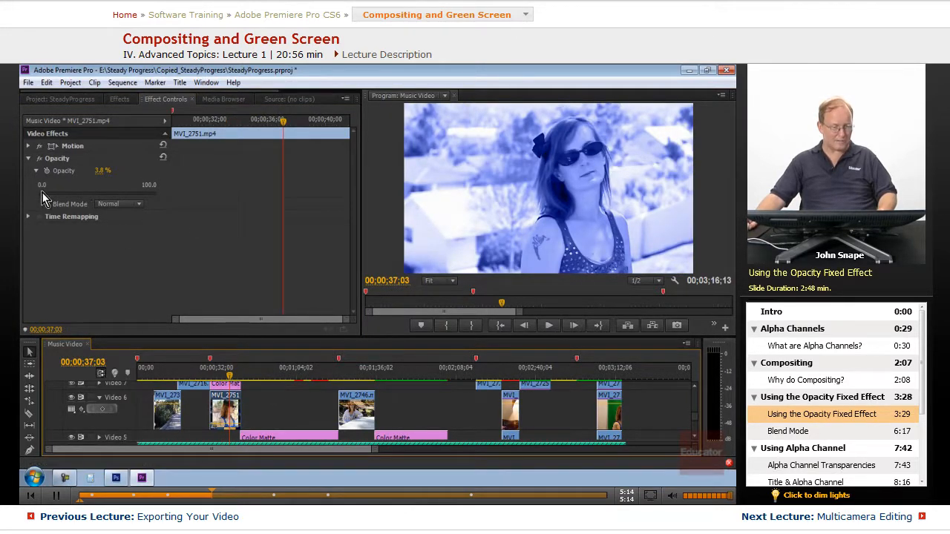
mouse_move(42, 193)
left_mouse_down()
mouse_move(30, 194)
mouse_move(38, 195)
left_mouse_up()
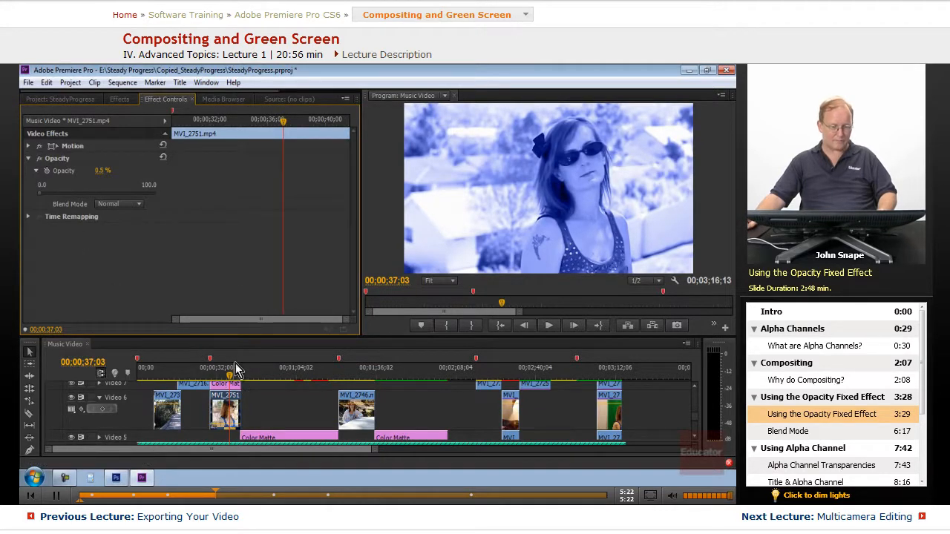
- Delete the Color Matte directly above the MVI_2751 clip and raise that clip's opacity to about 76.4%
left_click(259, 399)
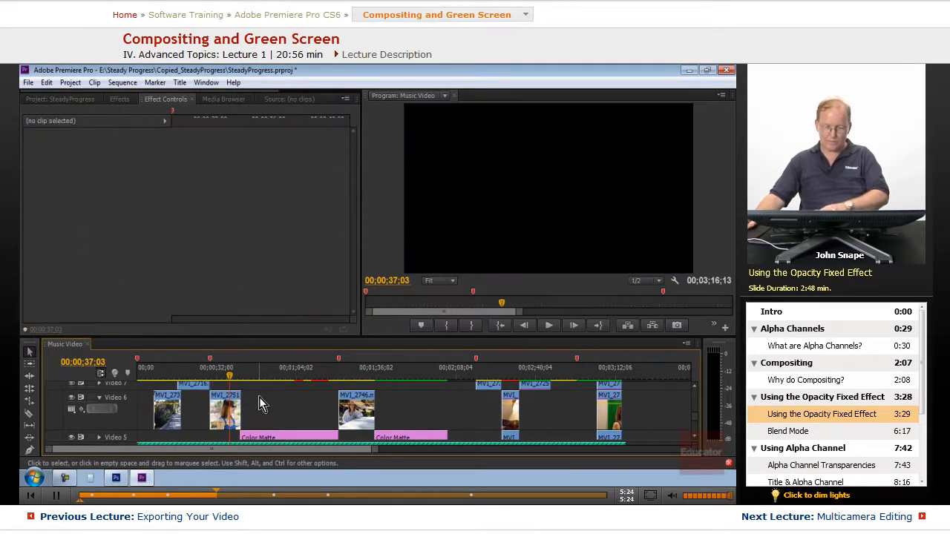
left_click(222, 412)
left_click_drag(40, 195, 78, 201)
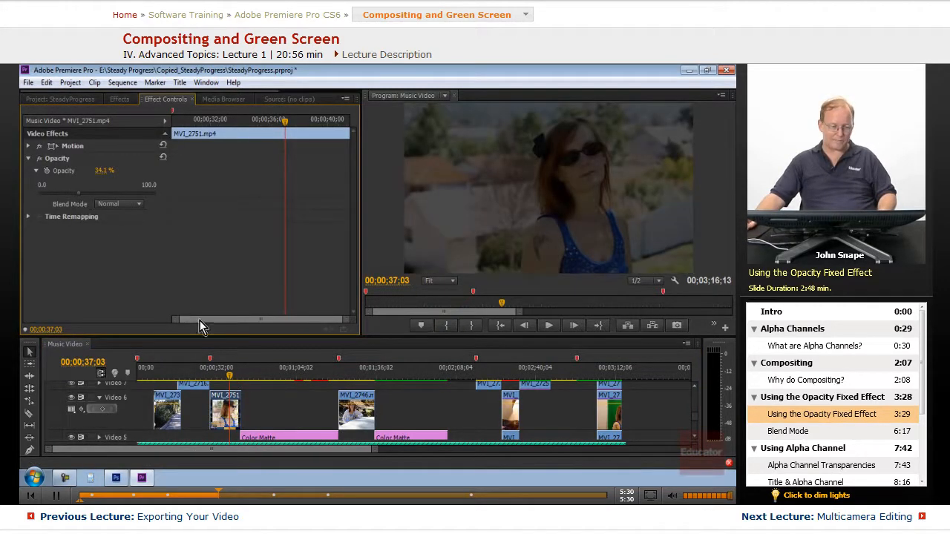
left_click_drag(257, 335, 257, 280)
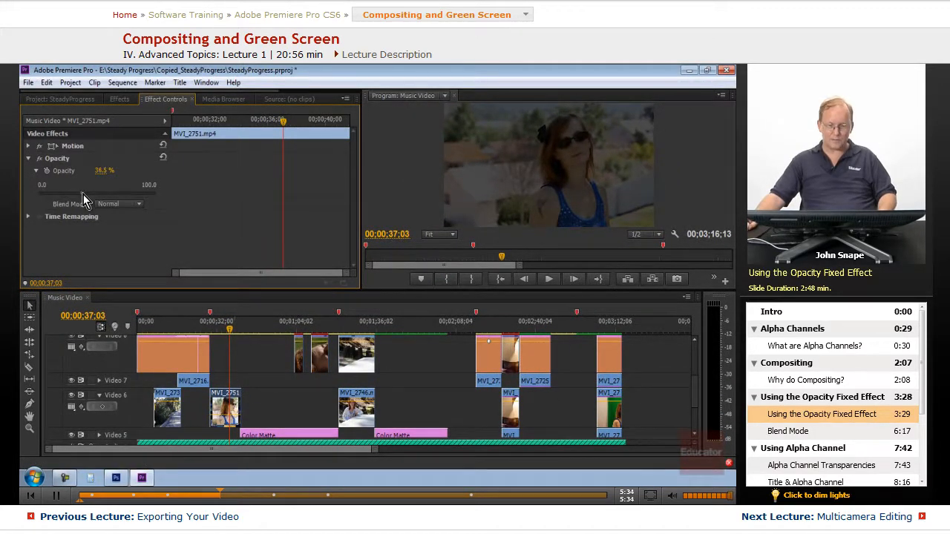
left_click_drag(83, 199, 127, 202)
- Move the MVI_2751 clip up to Video 7 and place Antique View.mp4 from the Jumpbacks bin beneath it on Video 6
left_click(220, 399)
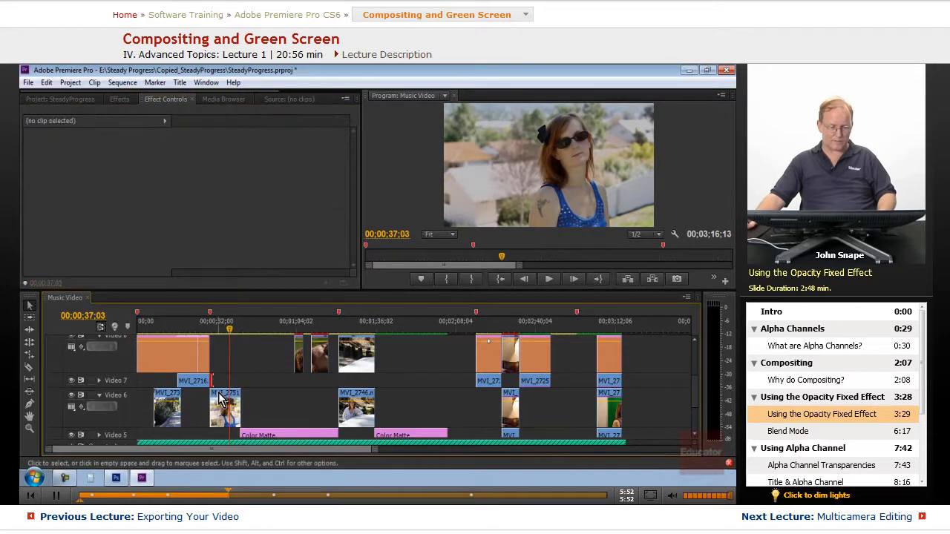
left_click_drag(220, 398, 222, 381)
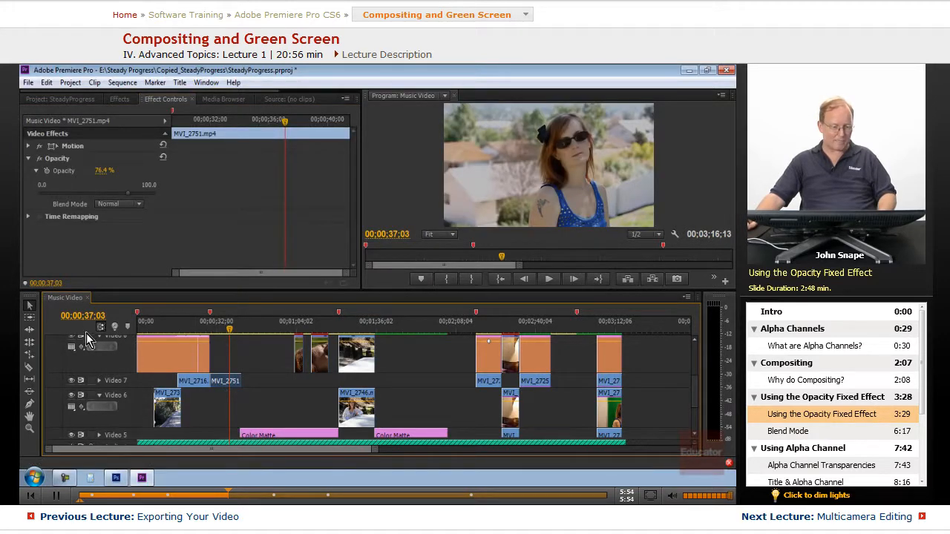
left_click(61, 99)
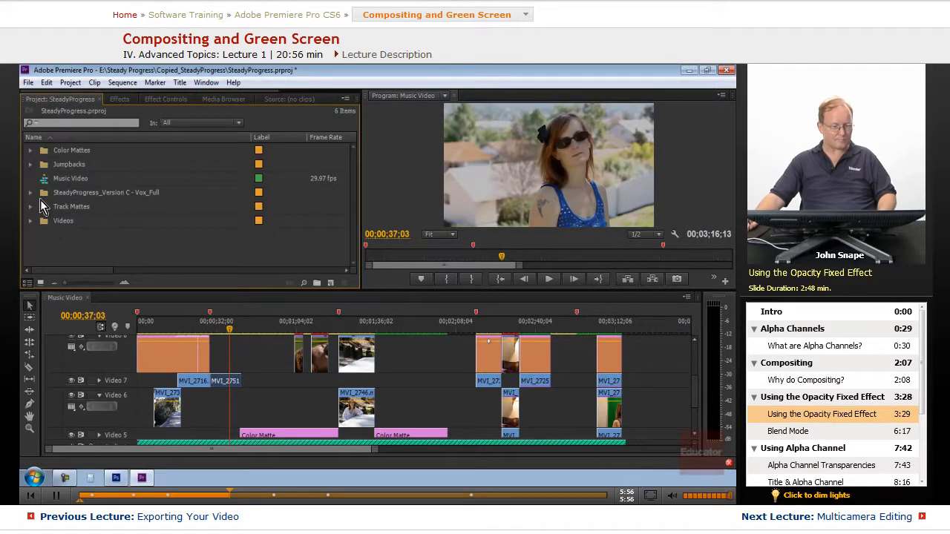
left_click(31, 164)
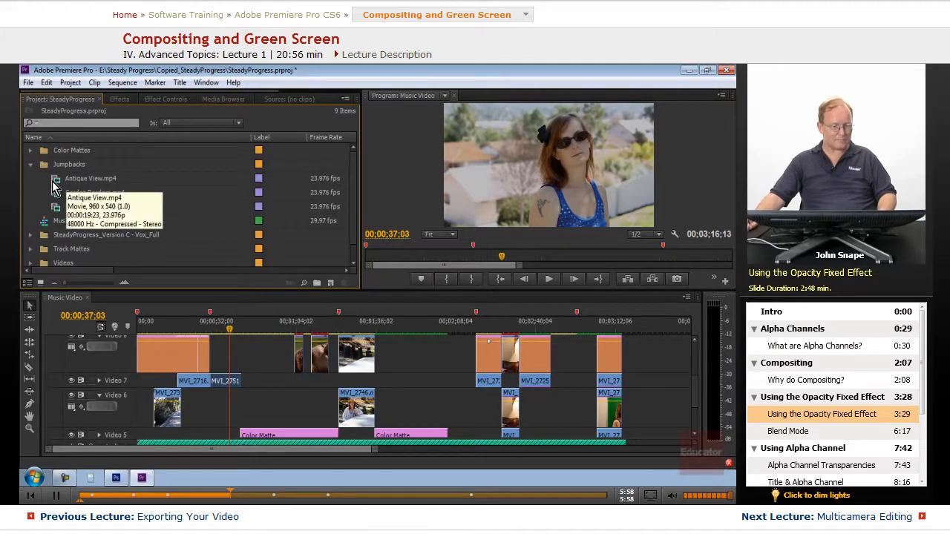
left_click_drag(52, 182, 196, 410)
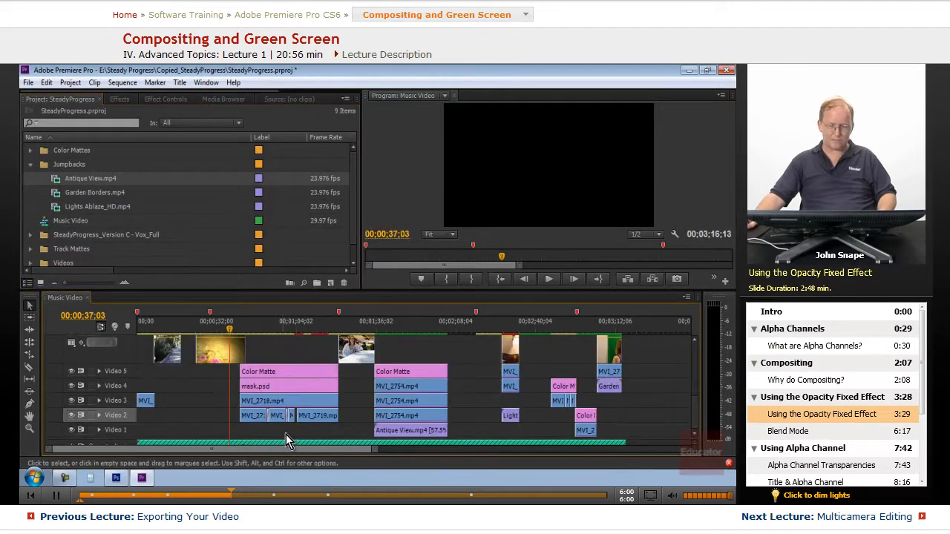
scroll(272, 408, "up", 3)
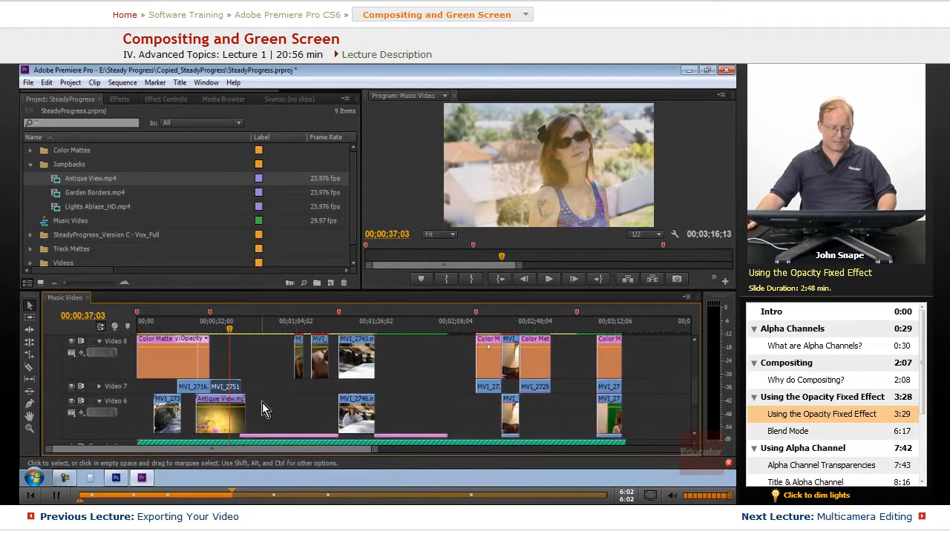
scroll(259, 401, "down", 1)
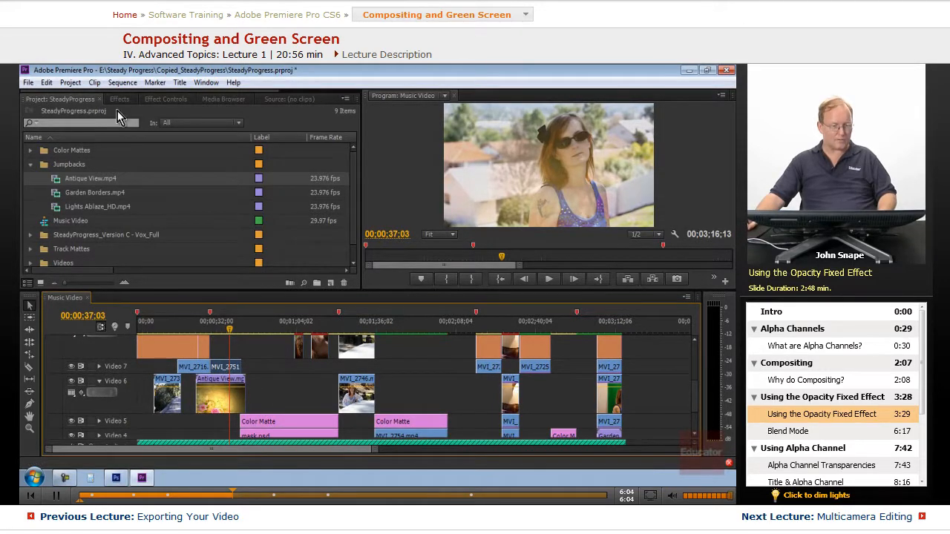
- Lower the MVI_2751 clip's opacity to about 48.1% to blend it with the Antique View background
left_click(167, 100)
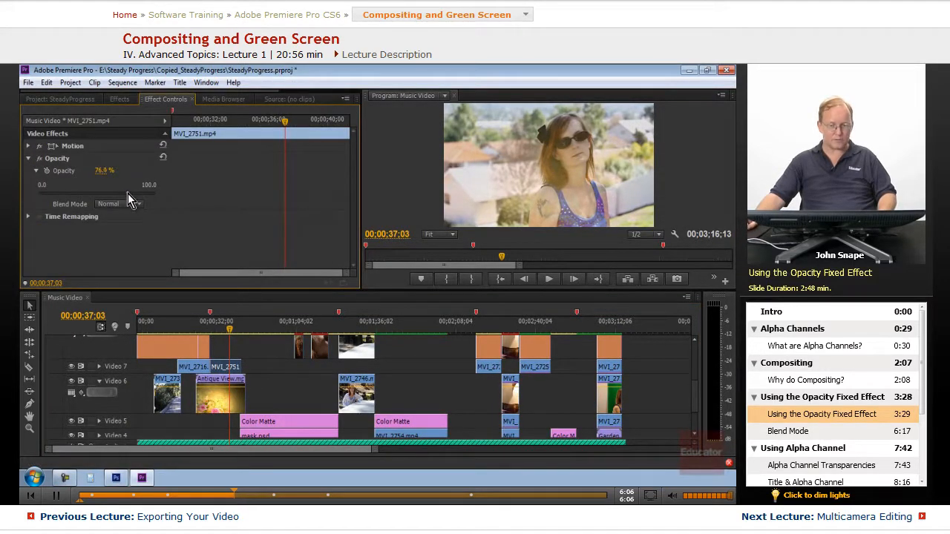
left_click_drag(128, 194, 95, 196)
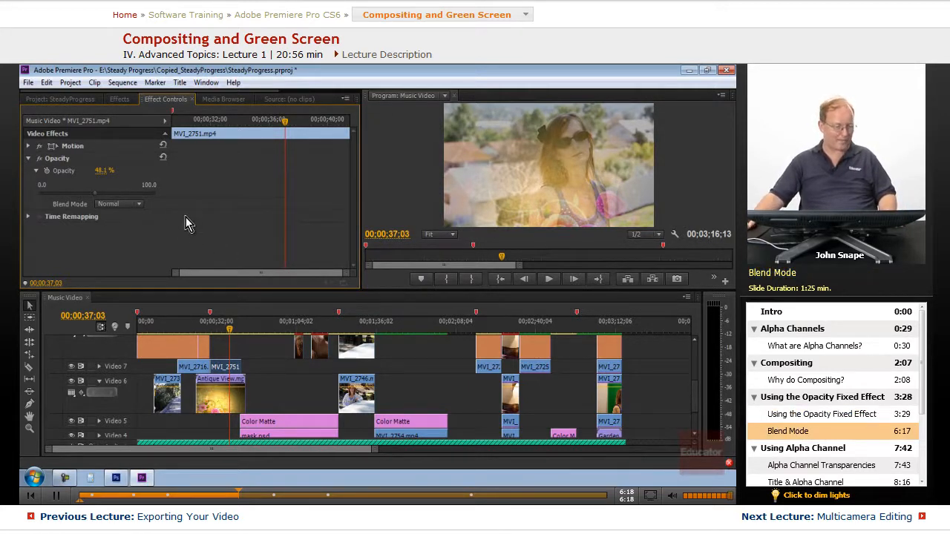
- Try the Color blend mode on the MVI_2751 clip at 100% opacity, and switch its blend mode to Hue
left_click(140, 205)
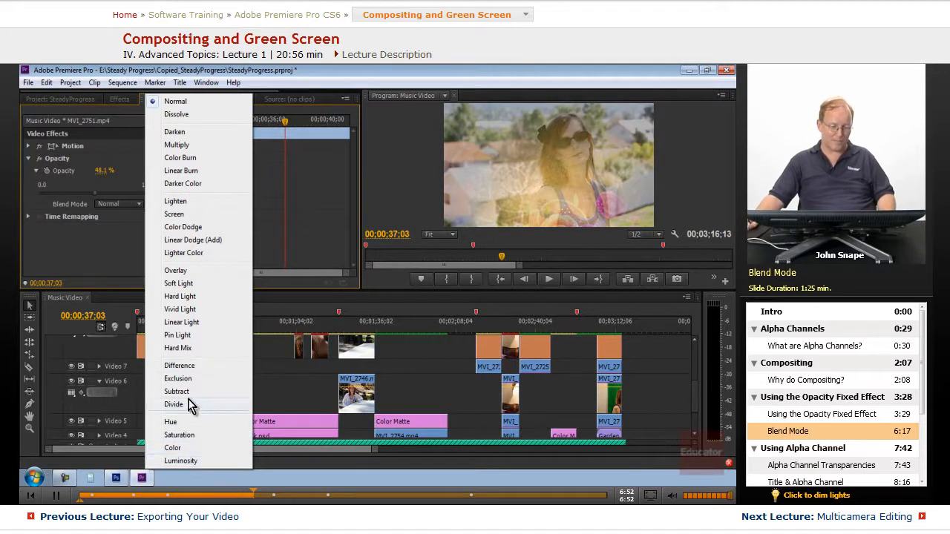
left_click(178, 449)
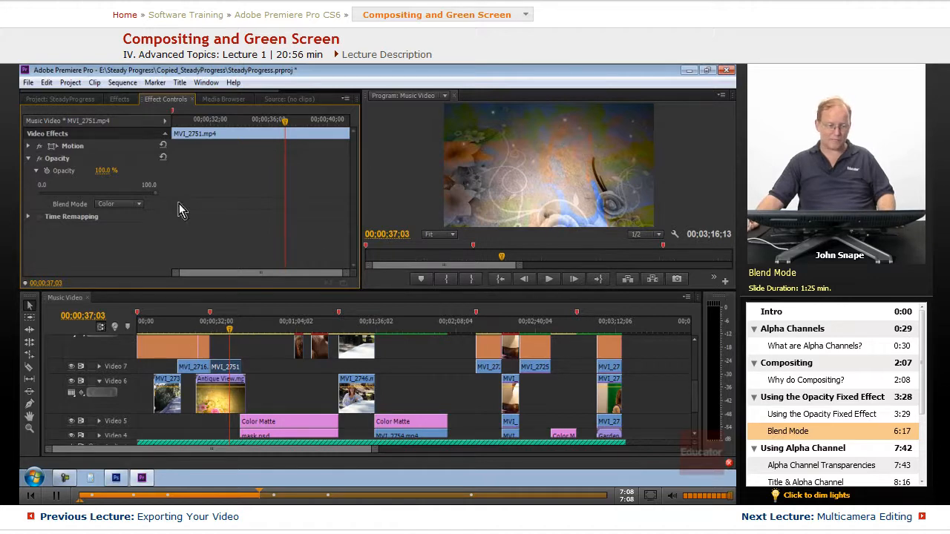
left_click(139, 205)
left_click(179, 422)
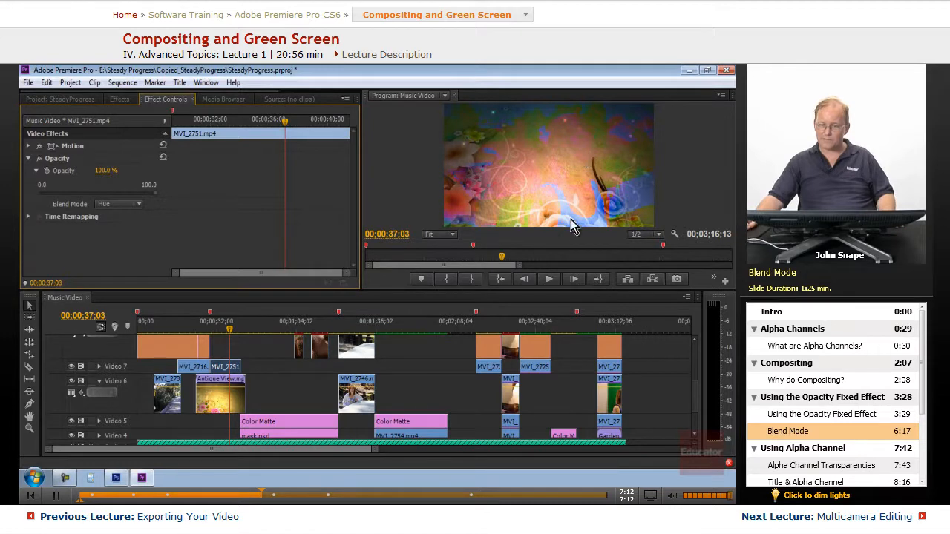
- Try the Hard Light blend mode on the MVI_2751 clip, and return its blend mode to Normal
left_click(139, 205)
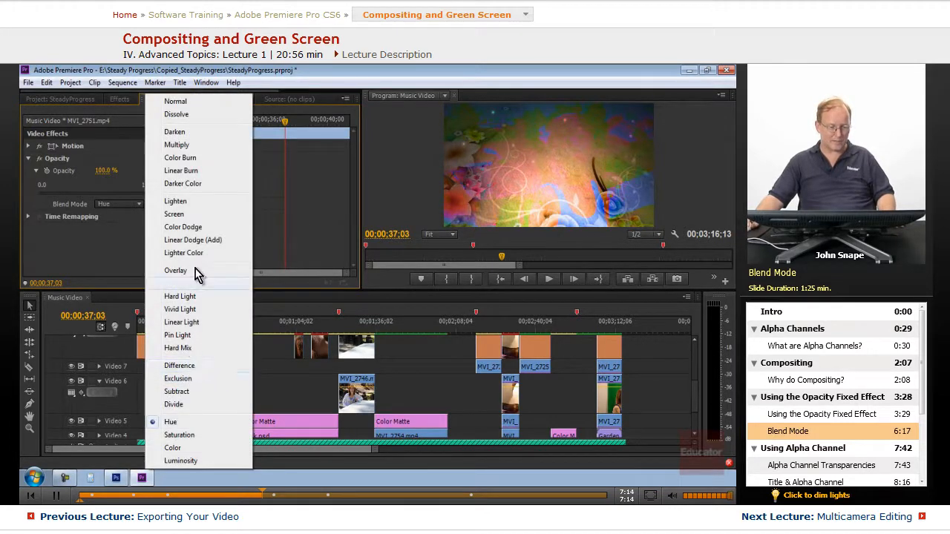
left_click(179, 296)
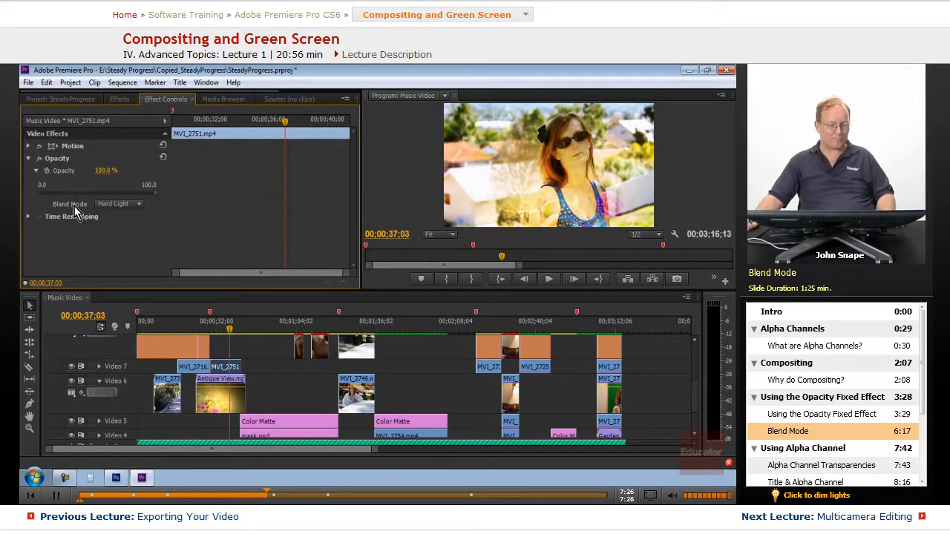
left_click(134, 204)
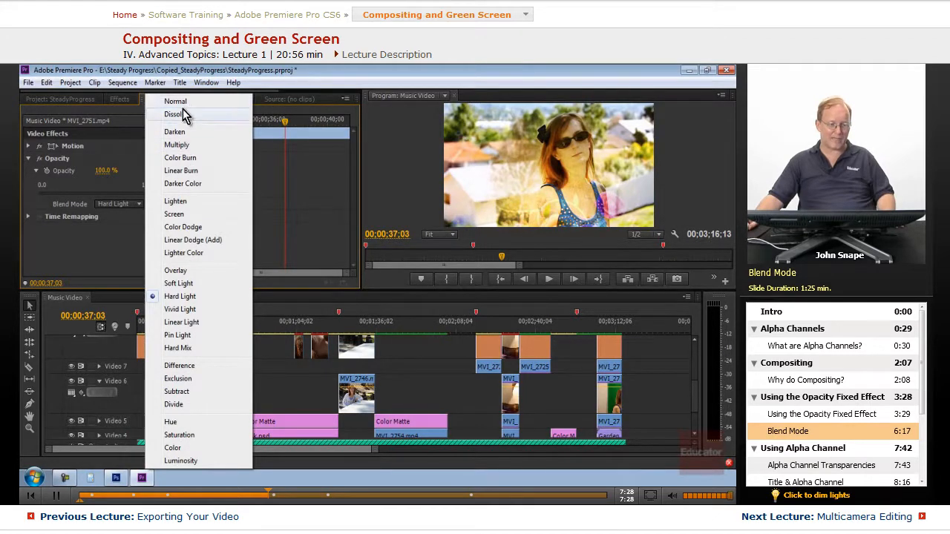
left_click(177, 101)
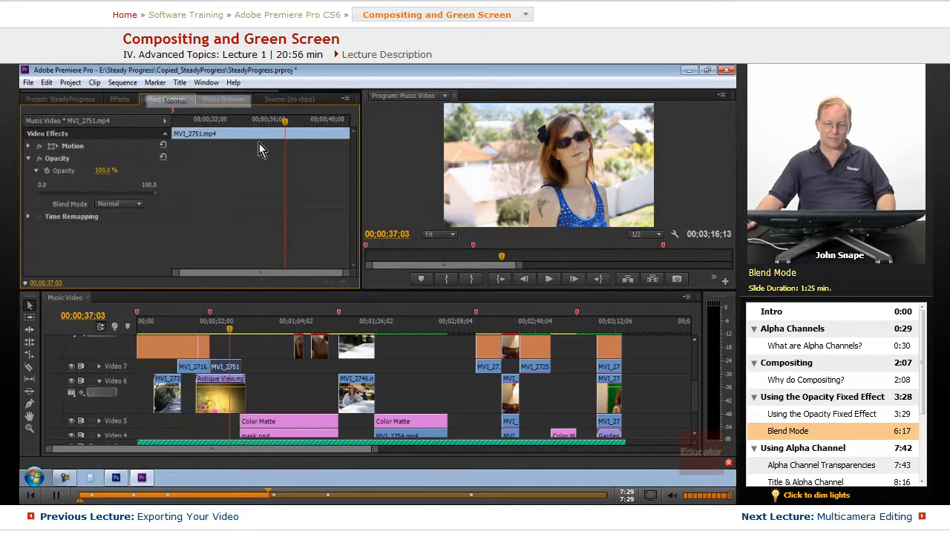
left_click(141, 204)
left_click(191, 102)
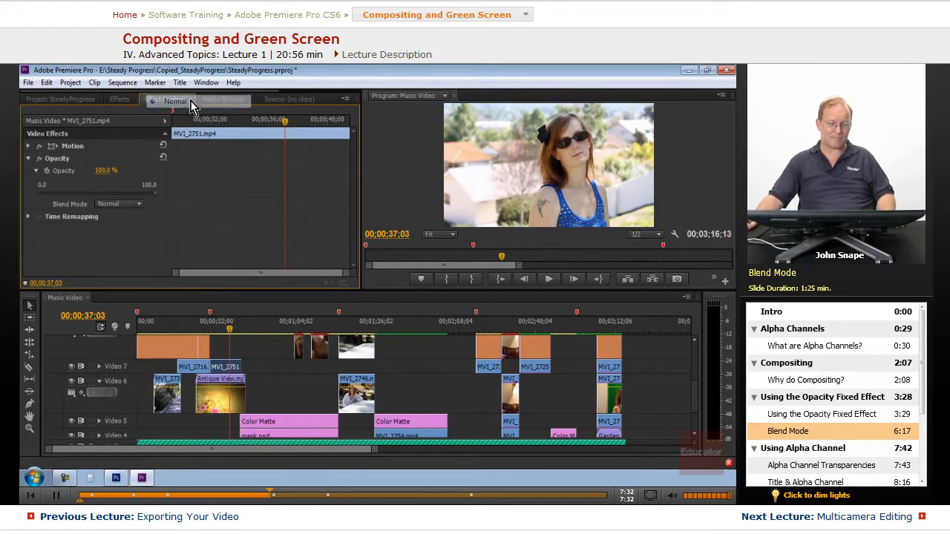
- Scrub back within the MVI_2751 clip to about 00;00;34;18 in the Music Video sequence
left_click(219, 331)
mouse_move(219, 330)
left_mouse_down()
mouse_move(231, 331)
mouse_move(226, 338)
left_mouse_up()
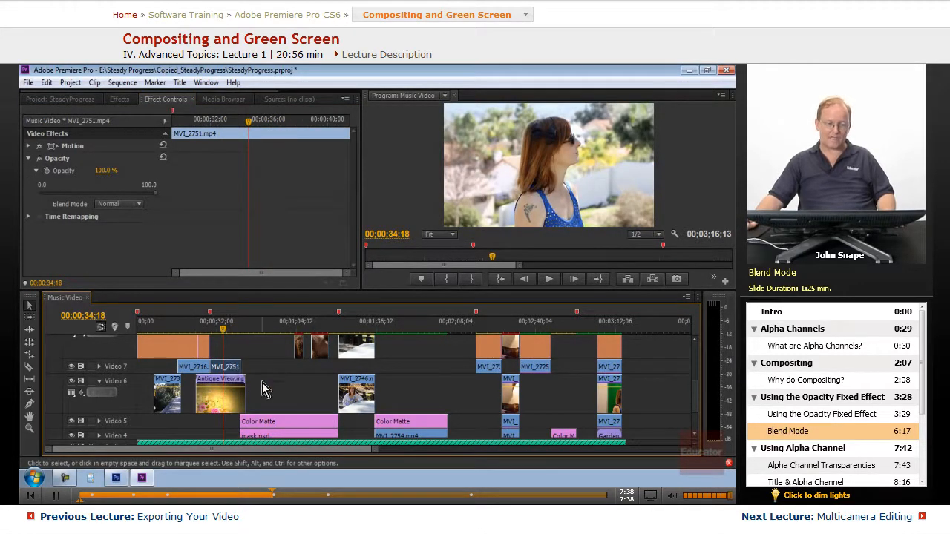